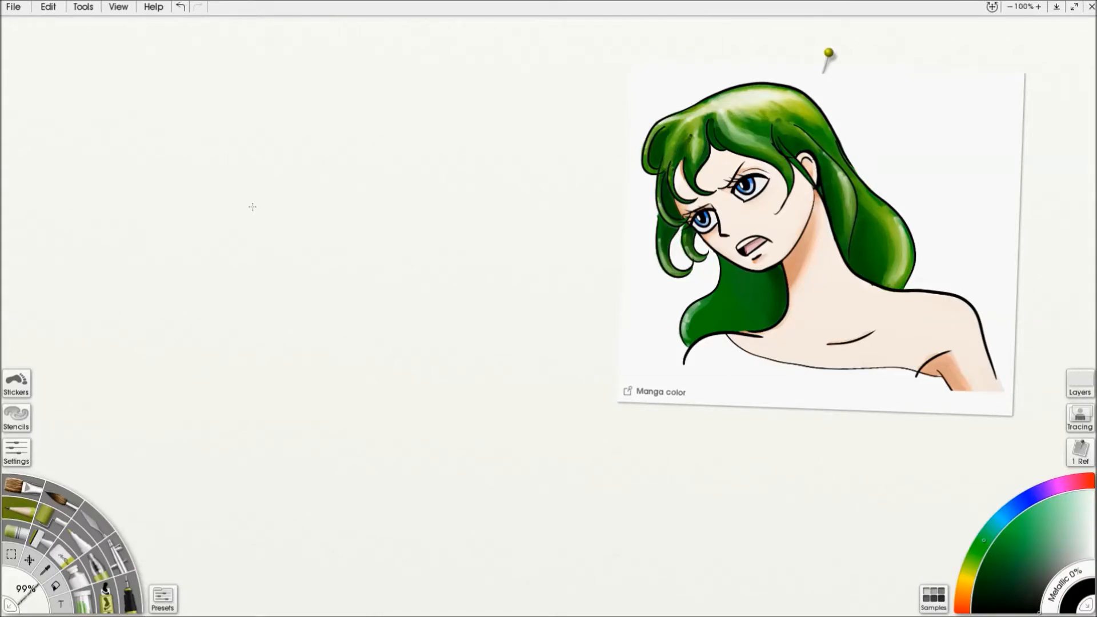
Display the pencil's settings and sketch the face outline with the hair strands framing its far side.
left_click(16, 451)
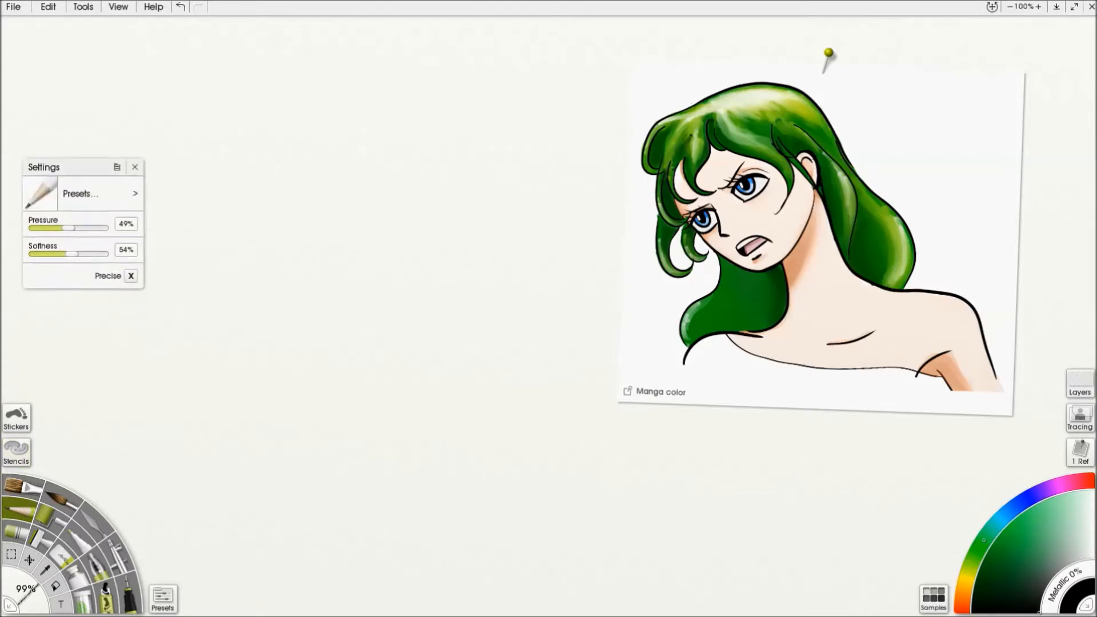
mouse_move(230, 182)
left_mouse_down()
mouse_move(250, 353)
mouse_move(314, 389)
mouse_move(380, 400)
mouse_move(420, 344)
left_mouse_up()
mouse_move(450, 264)
left_mouse_down()
mouse_move(334, 428)
mouse_move(423, 342)
left_mouse_up()
mouse_move(323, 160)
left_mouse_down()
mouse_move(366, 235)
mouse_move(347, 301)
left_mouse_up()
mouse_move(362, 186)
left_mouse_down()
mouse_move(389, 228)
mouse_move(348, 298)
mouse_move(474, 279)
left_mouse_up()
mouse_move(376, 159)
left_mouse_down()
mouse_move(481, 284)
mouse_move(453, 268)
left_mouse_up()
left_click_drag(242, 129, 325, 189)
Sketch the fringe across the forehead and the large hair curls beside the brow and cheek in pencil.
left_click_drag(198, 138, 336, 180)
left_click_drag(234, 164, 195, 267)
left_click_drag(202, 117, 195, 248)
mouse_move(173, 92)
left_mouse_down()
mouse_move(147, 143)
mouse_move(204, 225)
left_mouse_up()
left_click_drag(86, 167, 152, 419)
mouse_move(158, 73)
left_mouse_down()
mouse_move(86, 228)
mouse_move(171, 265)
left_mouse_up()
left_click_drag(121, 152, 171, 254)
mouse_move(112, 200)
left_mouse_down()
mouse_move(193, 243)
mouse_move(119, 312)
mouse_move(197, 389)
left_mouse_up()
left_click_drag(150, 360, 182, 390)
mouse_move(194, 245)
left_mouse_down()
mouse_move(231, 355)
mouse_move(220, 328)
left_mouse_up()
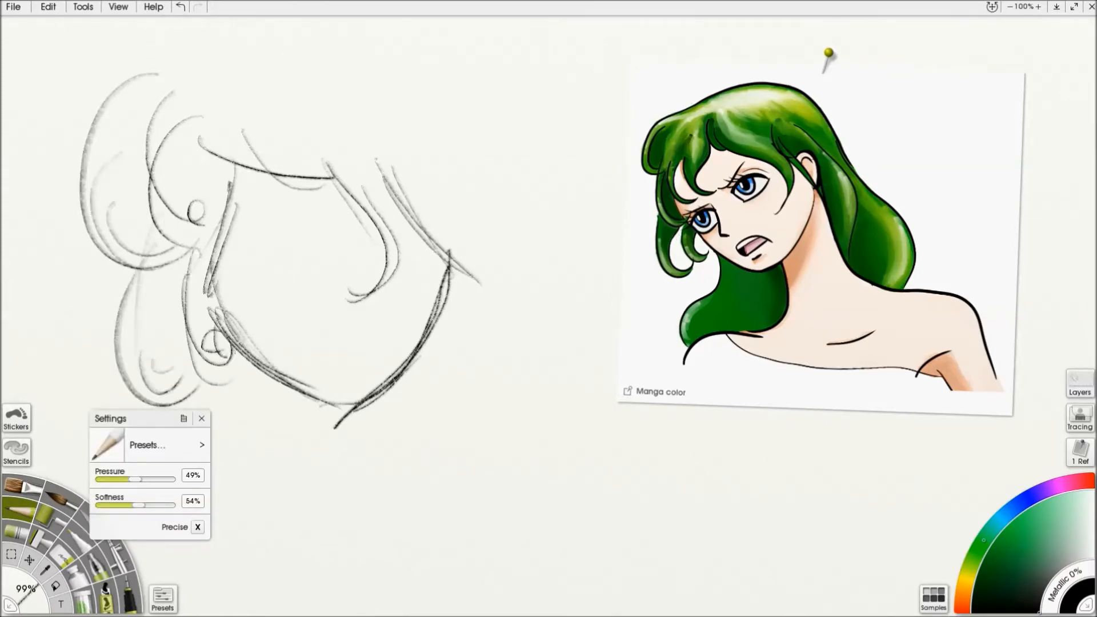
Sketch the lower mass of hair, the neck line and the shoulder contour beneath the face.
left_click_drag(276, 387, 269, 435)
mouse_move(286, 400)
left_mouse_down()
mouse_move(262, 457)
mouse_move(209, 505)
left_mouse_up()
left_click_drag(186, 540, 162, 583)
left_click_drag(204, 555, 217, 582)
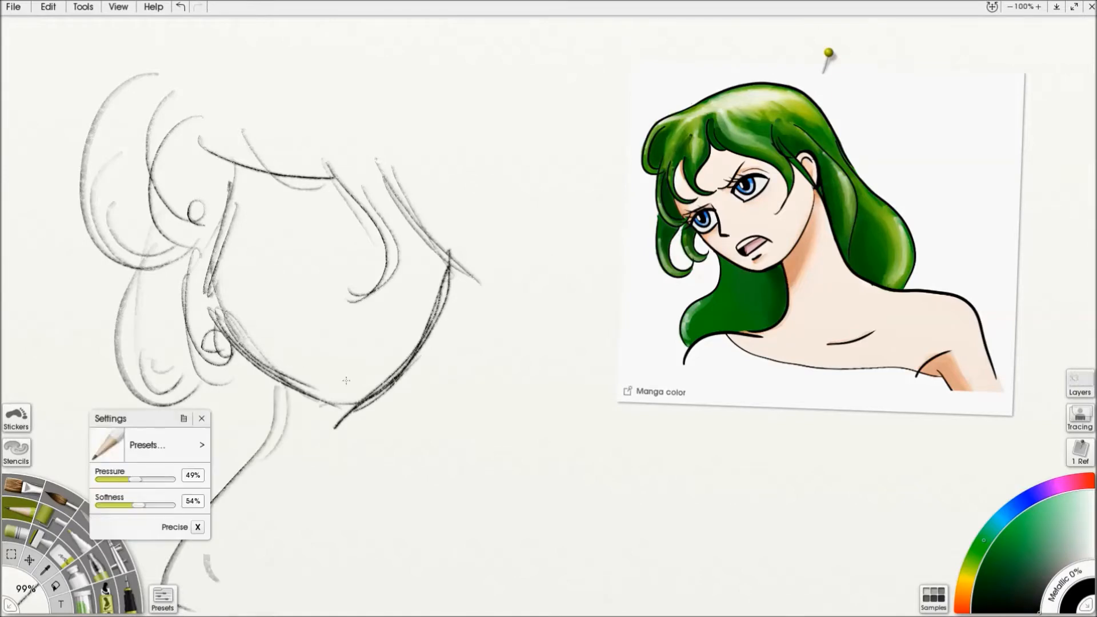
mouse_move(384, 394)
left_mouse_down()
mouse_move(393, 485)
mouse_move(275, 568)
left_mouse_up()
mouse_move(395, 497)
left_mouse_down()
mouse_move(252, 577)
mouse_move(148, 615)
left_mouse_up()
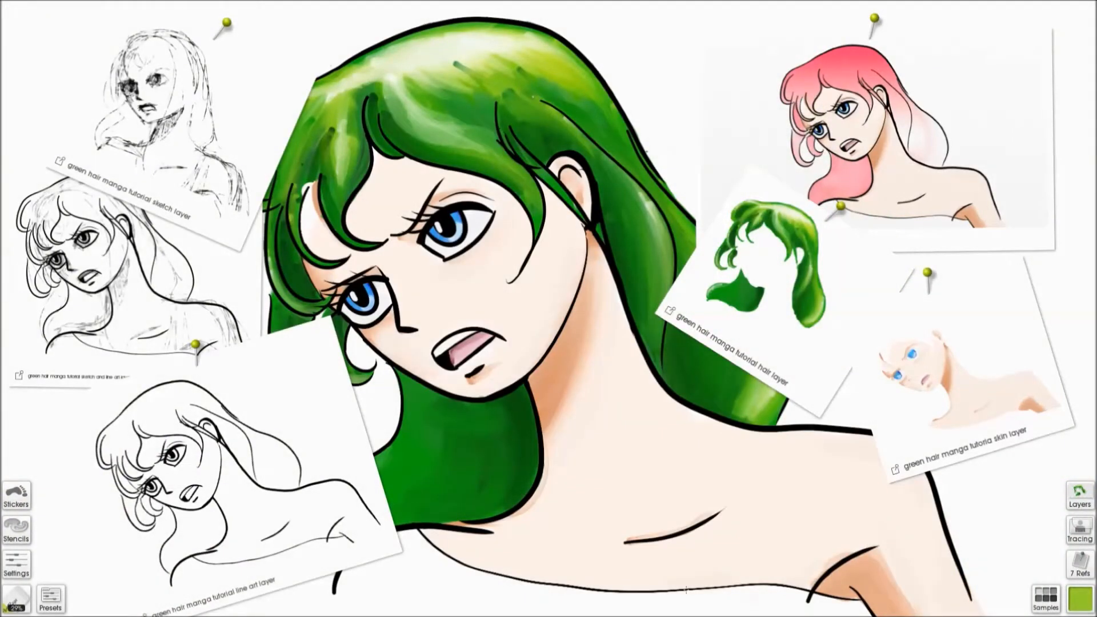
mouse_move(672, 479)
left_mouse_down()
mouse_move(774, 497)
mouse_move(803, 517)
left_mouse_up()
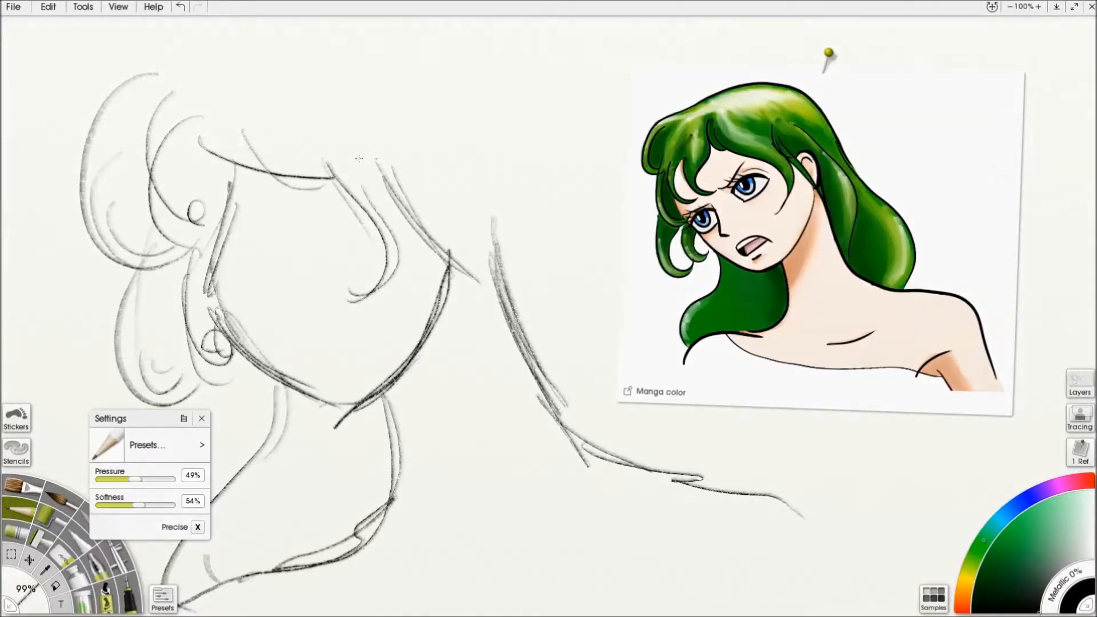
Sketch the ear, the crown of the head and the long hair falling behind the neck to the shoulder.
mouse_move(399, 155)
left_mouse_down()
mouse_move(425, 214)
mouse_move(439, 188)
left_mouse_up()
mouse_move(171, 67)
left_mouse_down()
mouse_move(269, 17)
mouse_move(284, 27)
left_mouse_up()
mouse_move(494, 26)
left_mouse_down()
mouse_move(552, 116)
mouse_move(553, 163)
left_mouse_up()
left_click_drag(532, 99, 583, 321)
left_click_drag(552, 129, 639, 308)
left_click_drag(583, 212, 628, 318)
mouse_move(549, 166)
left_mouse_down()
mouse_move(718, 387)
mouse_move(698, 498)
left_mouse_up()
mouse_move(672, 330)
left_mouse_down()
mouse_move(710, 446)
mouse_move(701, 492)
left_mouse_up()
left_click_drag(725, 392, 729, 491)
Sketch the angry brow lines and outline both eyes on the face.
left_click_drag(311, 205, 283, 254)
mouse_move(323, 186)
left_mouse_down()
mouse_move(276, 260)
mouse_move(194, 289)
mouse_move(227, 278)
left_mouse_up()
mouse_move(305, 268)
left_mouse_down()
mouse_move(334, 234)
mouse_move(291, 265)
mouse_move(369, 235)
left_mouse_up()
mouse_move(294, 264)
left_mouse_down()
mouse_move(320, 283)
mouse_move(372, 243)
mouse_move(336, 274)
left_mouse_up()
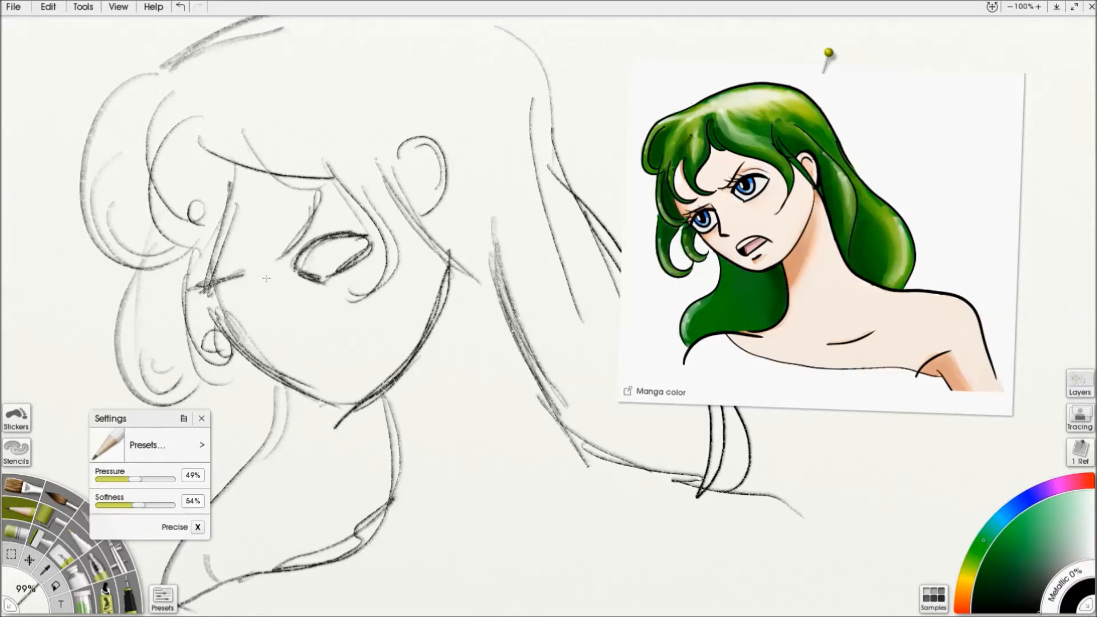
mouse_move(251, 289)
left_mouse_down()
mouse_move(209, 318)
mouse_move(267, 292)
left_mouse_up()
mouse_move(209, 302)
left_mouse_down()
mouse_move(240, 336)
mouse_move(251, 331)
left_mouse_up()
left_click_drag(274, 292, 243, 329)
Sketch the nose and both irises, and darken the eyebrows into a frown.
mouse_move(260, 278)
left_mouse_down()
mouse_move(284, 330)
mouse_move(283, 354)
left_mouse_up()
left_click_drag(286, 334, 311, 330)
mouse_move(317, 267)
left_mouse_down()
mouse_move(341, 239)
mouse_move(335, 267)
left_mouse_up()
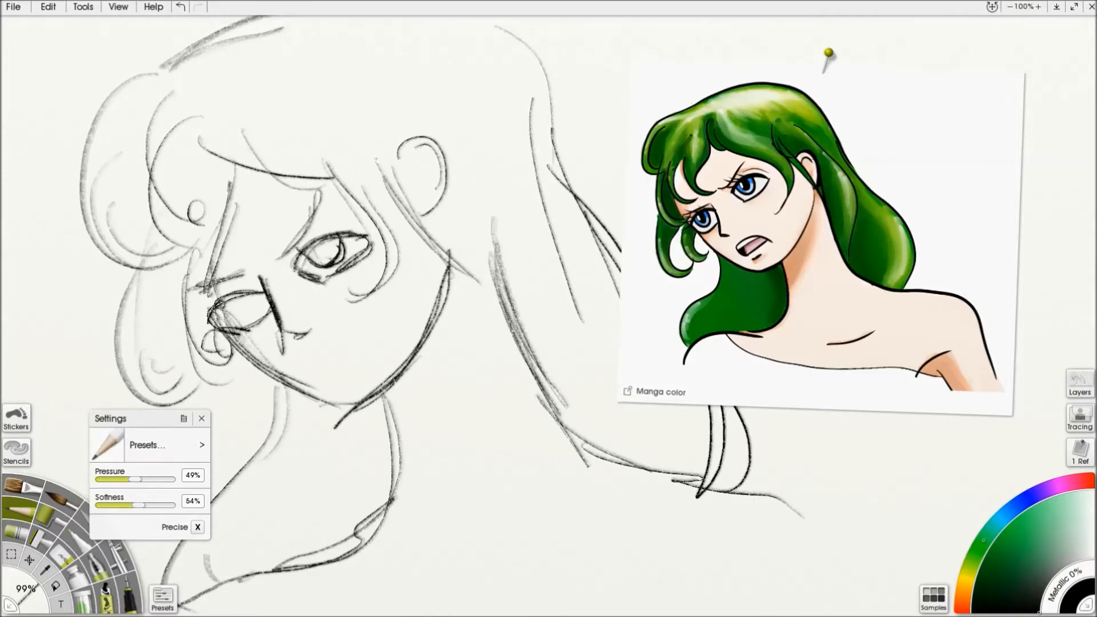
mouse_move(234, 315)
left_mouse_down()
mouse_move(251, 291)
mouse_move(226, 321)
left_mouse_up()
mouse_move(186, 288)
left_mouse_down()
mouse_move(255, 273)
mouse_move(315, 206)
left_mouse_up()
left_click_drag(280, 259, 317, 190)
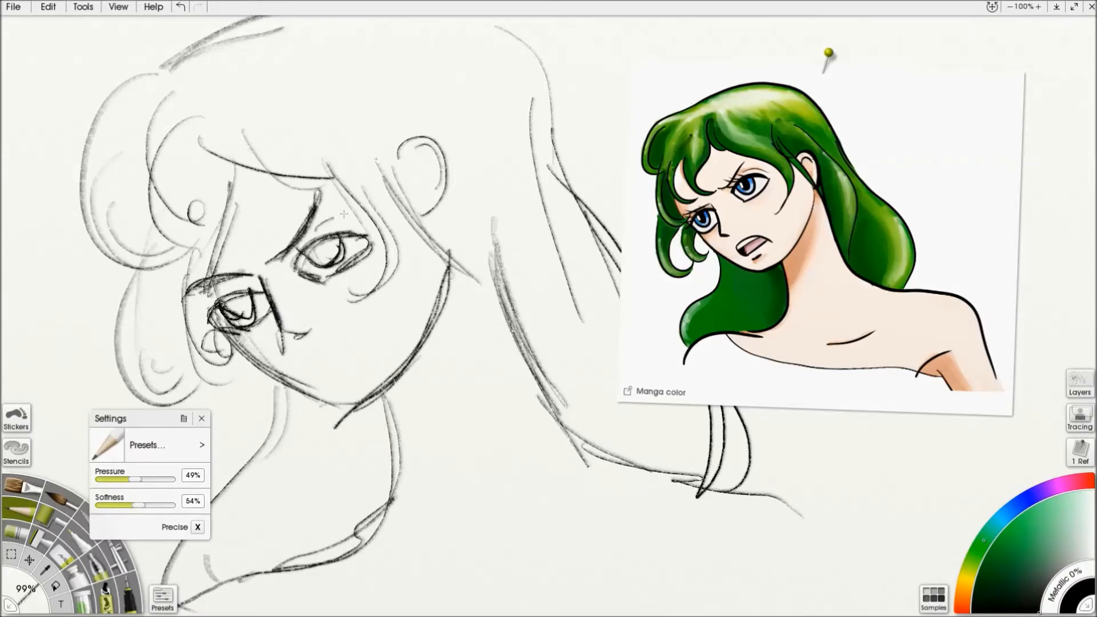
Sketch the open mouth, hatch the shadow beneath the jaw on the neck and darken one iris.
left_click_drag(306, 366, 388, 330)
left_click_drag(320, 383, 382, 343)
left_click_drag(398, 439, 402, 456)
mouse_move(406, 380)
left_mouse_down()
mouse_move(406, 466)
mouse_move(468, 329)
left_mouse_up()
left_click_drag(466, 303, 443, 411)
left_click_drag(450, 263, 455, 391)
mouse_move(410, 374)
left_mouse_down()
mouse_move(414, 451)
mouse_move(434, 342)
left_mouse_up()
mouse_move(434, 343)
left_mouse_down()
mouse_move(455, 390)
mouse_move(460, 265)
left_mouse_up()
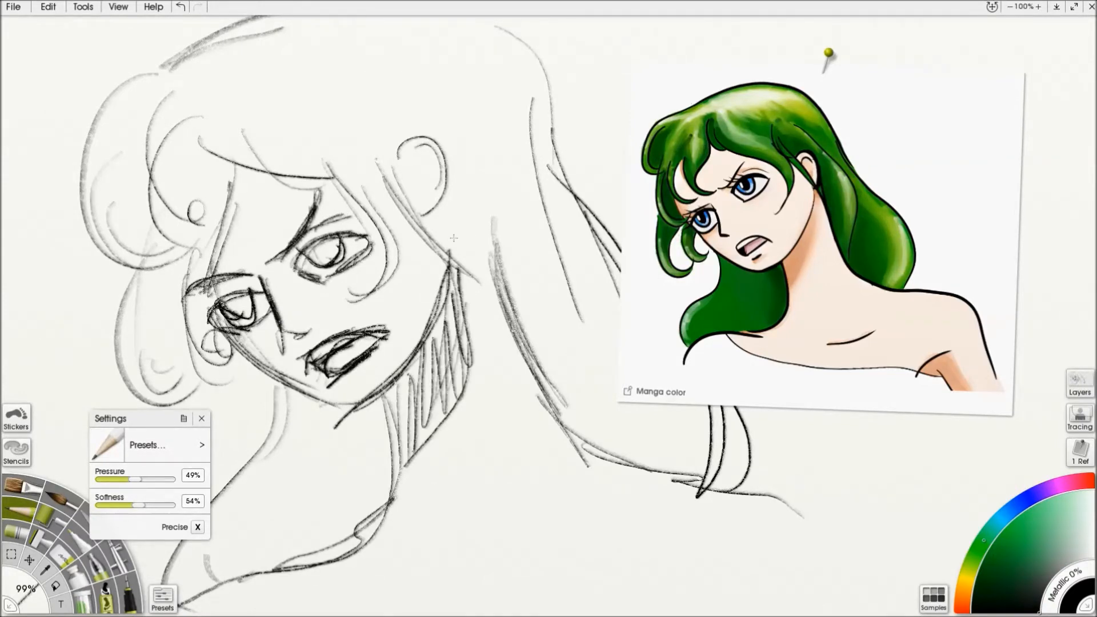
left_click_drag(233, 303, 239, 310)
Move the reference image and settings panel out of the way, and scribble pencil test strokes at low and 100% softness.
mouse_move(821, 240)
left_mouse_down()
mouse_move(635, 412)
mouse_move(691, 284)
mouse_move(189, 241)
mouse_move(183, 195)
left_mouse_up()
mouse_move(489, 309)
left_mouse_down()
mouse_move(568, 263)
mouse_move(623, 331)
left_mouse_up()
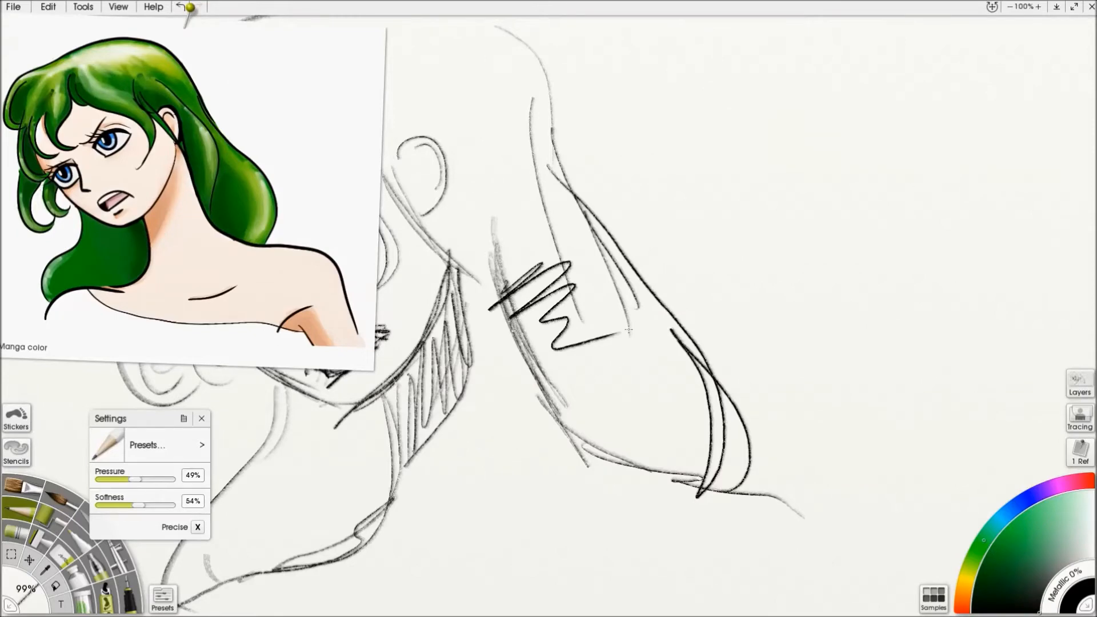
mouse_move(137, 418)
left_mouse_down()
mouse_move(259, 376)
mouse_move(825, 34)
mouse_move(824, 120)
left_mouse_up()
left_click_drag(825, 206, 792, 206)
mouse_move(654, 103)
left_mouse_down()
mouse_move(620, 191)
mouse_move(642, 229)
left_mouse_up()
left_click_drag(791, 206, 857, 206)
left_click_drag(710, 119, 688, 261)
Turn on the pencil's Precise option and draw curved test strokes on the empty canvas beside the sketch.
left_click(883, 228)
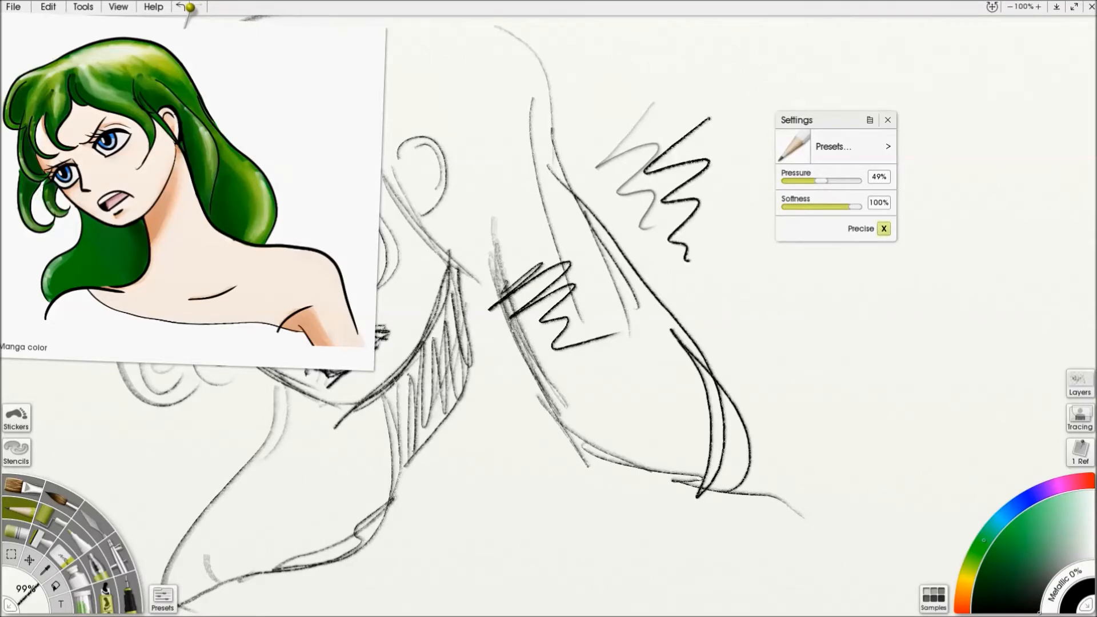
left_click_drag(823, 120, 593, 157)
mouse_move(786, 119)
left_mouse_down()
mouse_move(854, 279)
mouse_move(971, 212)
mouse_move(875, 306)
left_mouse_up()
left_click_drag(758, 174, 849, 291)
left_click_drag(806, 234, 891, 273)
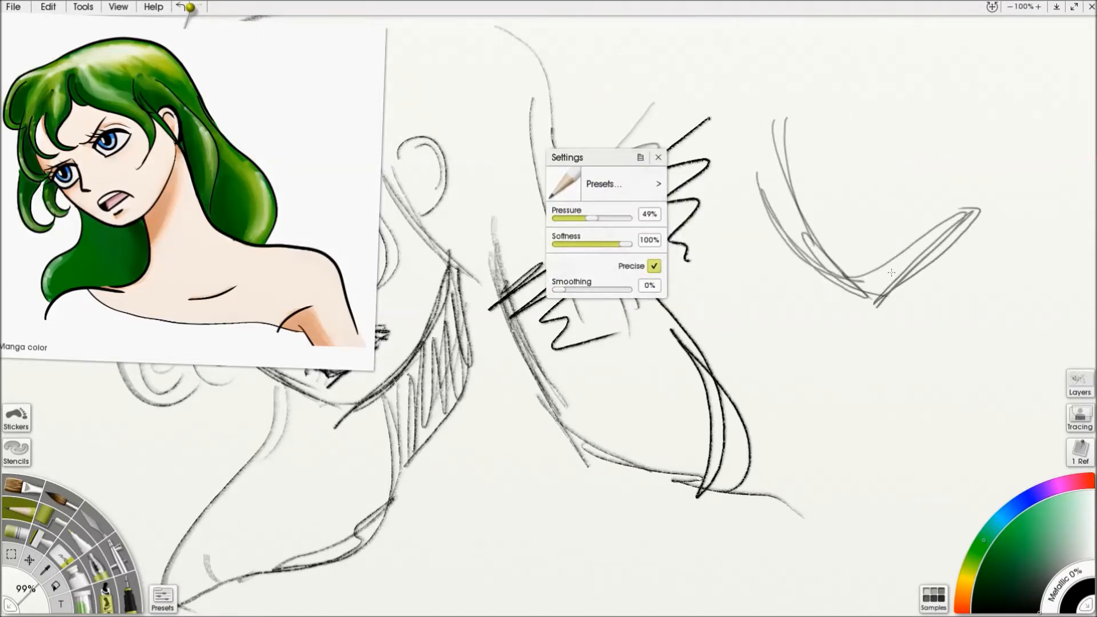
Set the pencil's smoothing to 85% and draw more test strokes over the Precise scribbles.
left_click_drag(558, 289, 620, 289)
mouse_move(901, 142)
left_mouse_down()
mouse_move(885, 278)
mouse_move(934, 323)
left_mouse_up()
left_click_drag(790, 143, 898, 231)
left_click_drag(937, 174, 879, 260)
left_click_drag(953, 166, 884, 257)
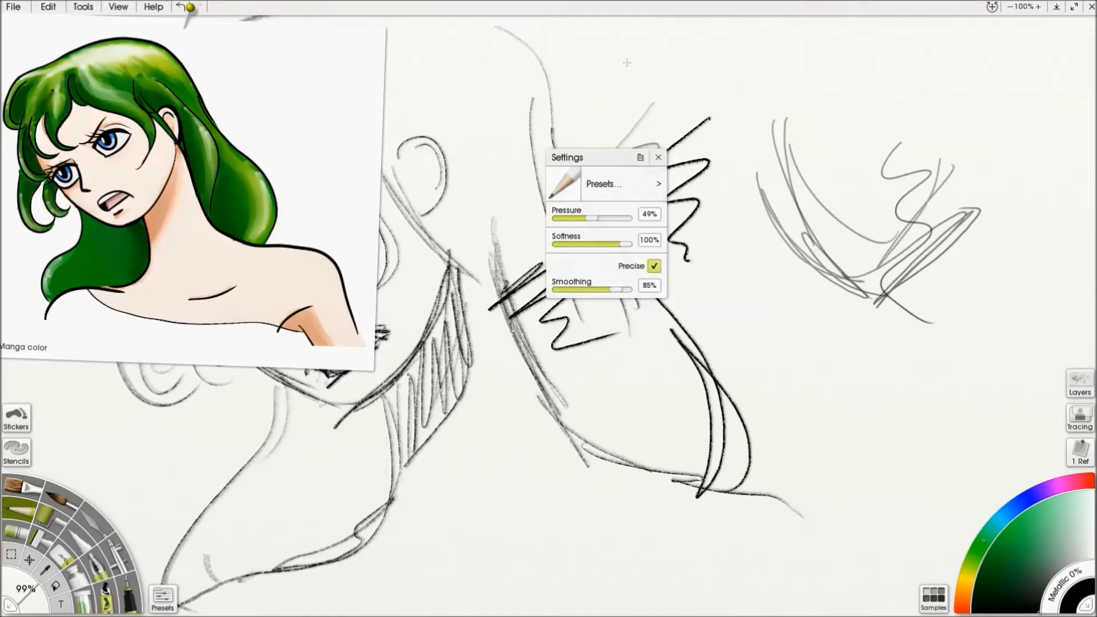
Set the canvas roughness to 0% and draw a zigzag pencil test stroke.
left_click(640, 158)
left_click(699, 437)
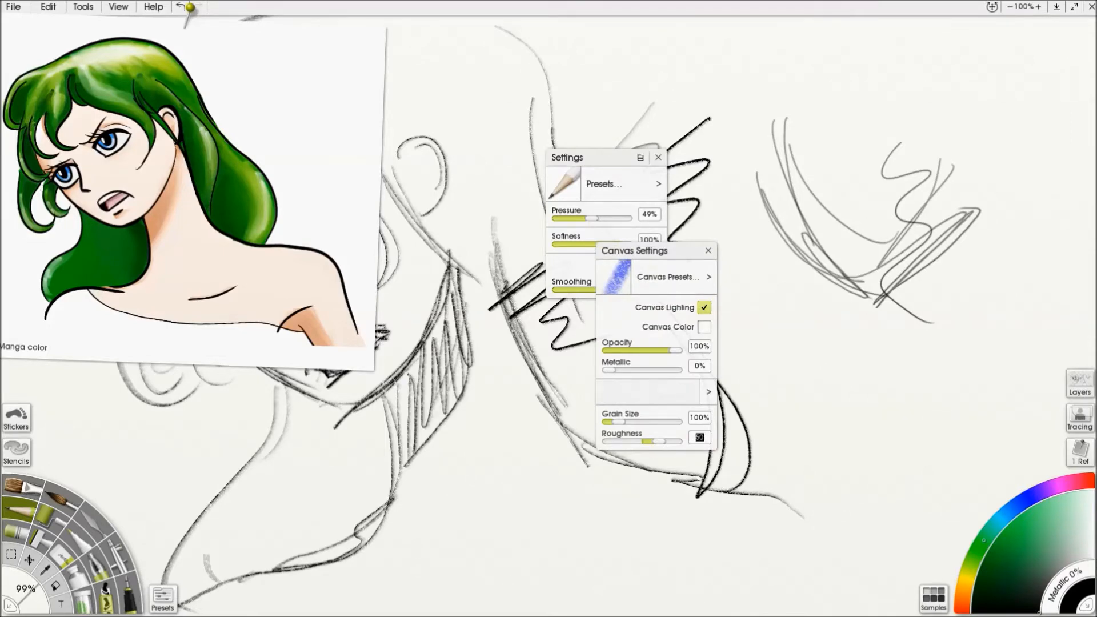
type("0")
key("Return")
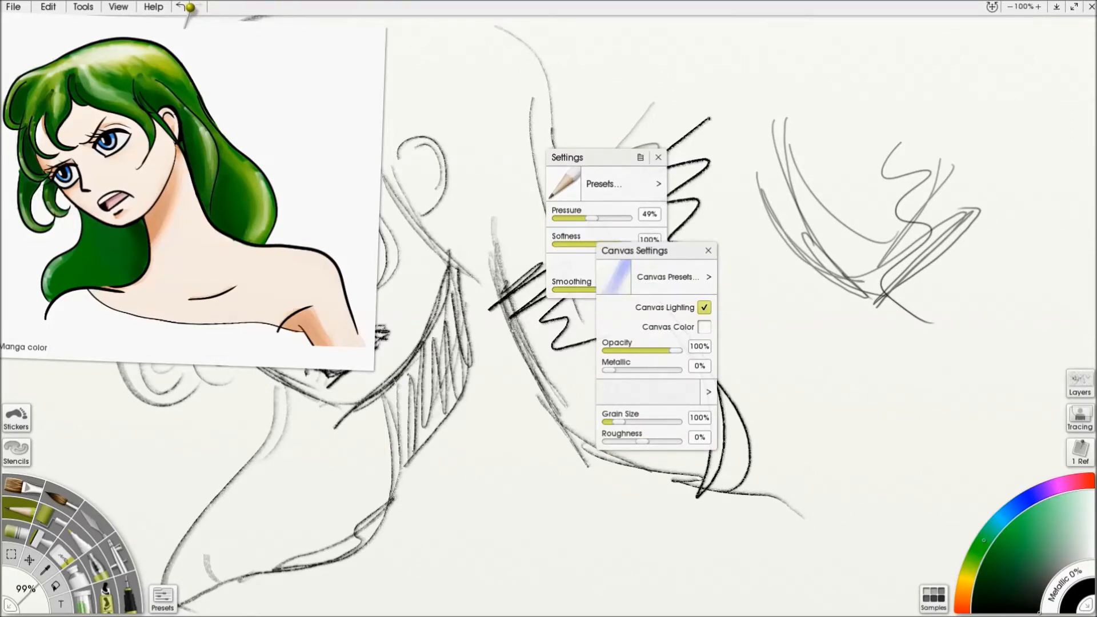
left_click(709, 251)
left_click_drag(746, 272, 829, 505)
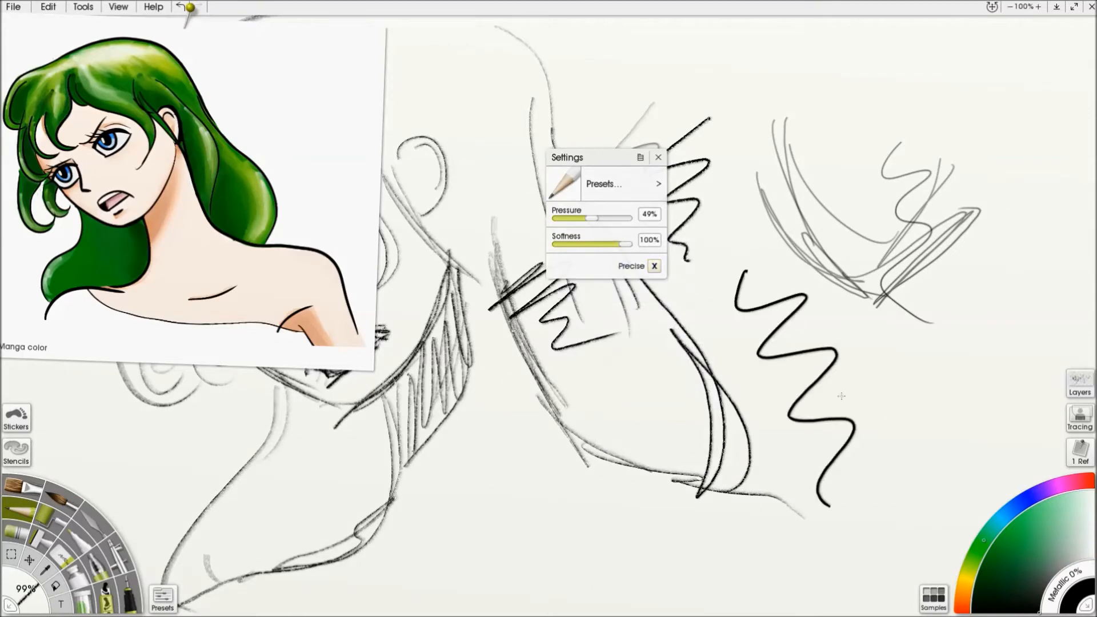
Set the pencil's softness to 34% and scribble test strokes with Precise off and on.
left_click_drag(625, 244, 581, 244)
mouse_move(734, 163)
left_mouse_down()
mouse_move(781, 299)
mouse_move(750, 105)
mouse_move(817, 154)
mouse_move(948, 194)
mouse_move(997, 240)
left_mouse_up()
left_click(649, 240)
key("Return")
left_click(654, 266)
mouse_move(879, 284)
left_mouse_down()
mouse_move(914, 400)
mouse_move(889, 350)
left_mouse_up()
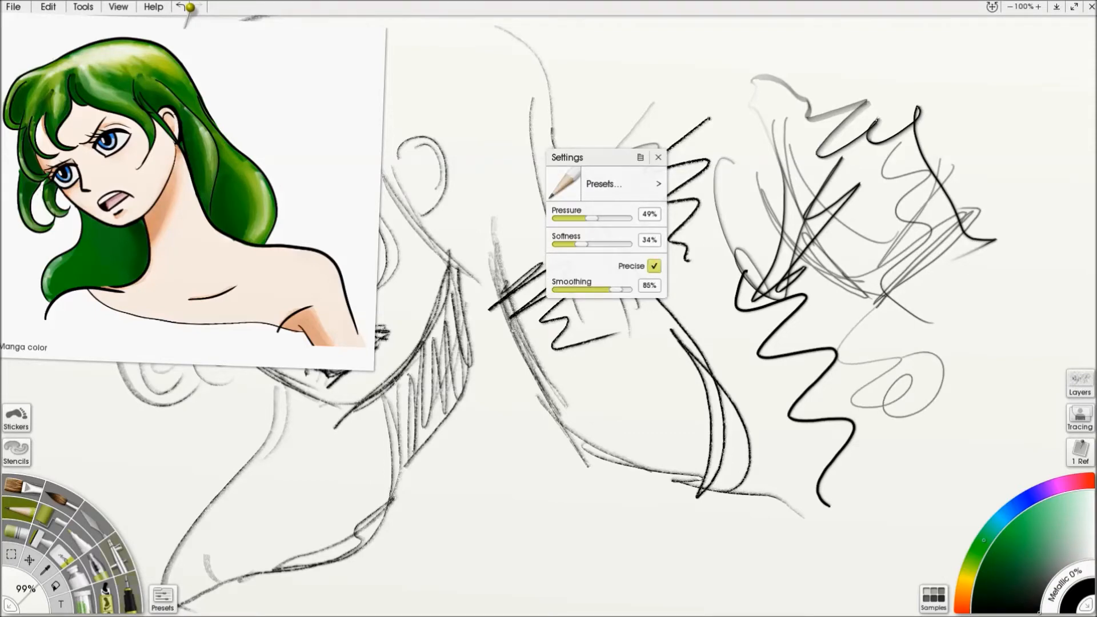
Switch to the Ink Pen with pressure and aspect at 100%, and rotation, smoothing and taper length at 0%.
left_click(130, 594)
left_click_drag(611, 314, 553, 334)
left_click_drag(561, 270, 630, 244)
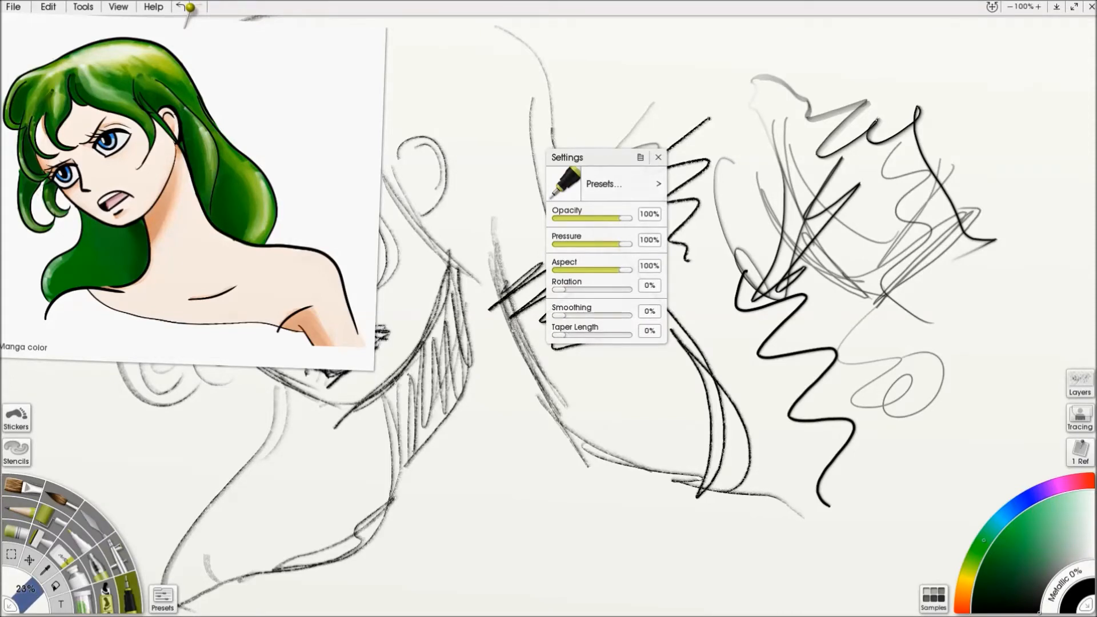
left_click_drag(597, 158, 539, 170)
Draw ink test strokes at several pen sizes, finishing with a size of 13%.
left_click_drag(668, 467, 635, 480)
mouse_move(686, 261)
left_mouse_down()
mouse_move(738, 365)
mouse_move(770, 333)
left_mouse_up()
left_click_drag(716, 429, 753, 429)
left_click_drag(830, 187, 875, 352)
mouse_move(926, 235)
left_mouse_down()
mouse_move(814, 433)
mouse_move(746, 429)
left_mouse_up()
mouse_move(661, 162)
left_mouse_down()
mouse_move(803, 231)
mouse_move(732, 449)
mouse_move(814, 523)
left_mouse_up()
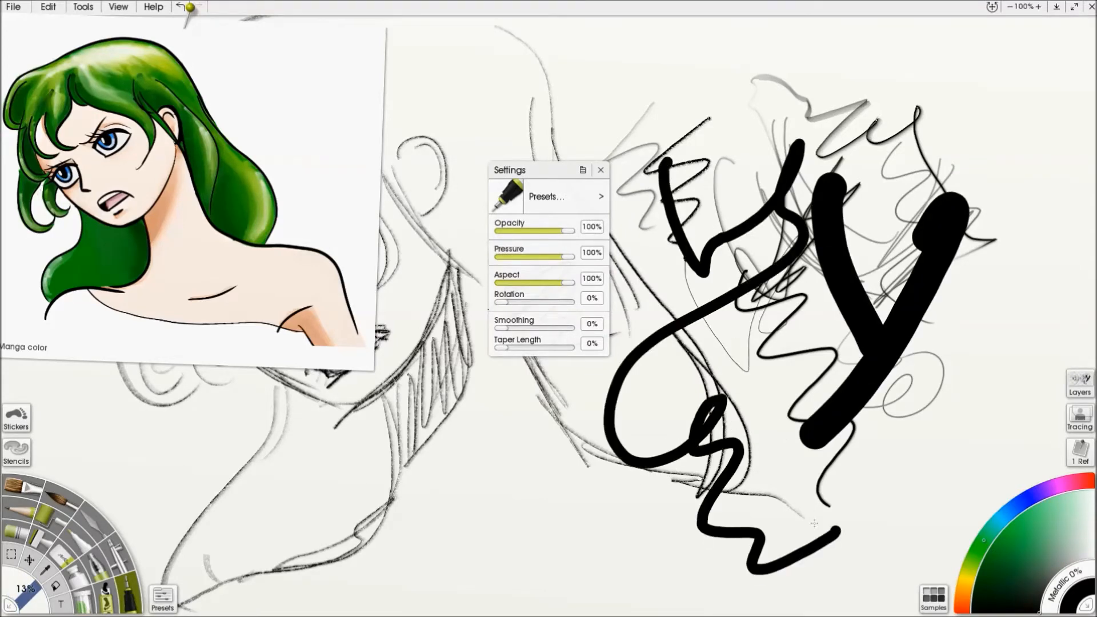
Draw two more thick ink strokes, reduce the pen size to 1% and scribble a thin line.
mouse_move(567, 283)
left_mouse_down()
mouse_move(519, 282)
mouse_move(572, 283)
left_mouse_up()
mouse_move(637, 264)
left_mouse_down()
mouse_move(667, 296)
mouse_move(631, 384)
left_mouse_up()
mouse_move(502, 328)
left_mouse_down()
mouse_move(559, 327)
mouse_move(501, 328)
left_mouse_up()
mouse_move(461, 439)
left_mouse_down()
mouse_move(482, 460)
mouse_move(651, 482)
left_mouse_up()
left_click_drag(601, 426, 567, 436, "shift")
mouse_move(672, 74)
left_mouse_down()
mouse_move(771, 80)
mouse_move(794, 58)
mouse_move(954, 189)
mouse_move(949, 394)
left_mouse_up()
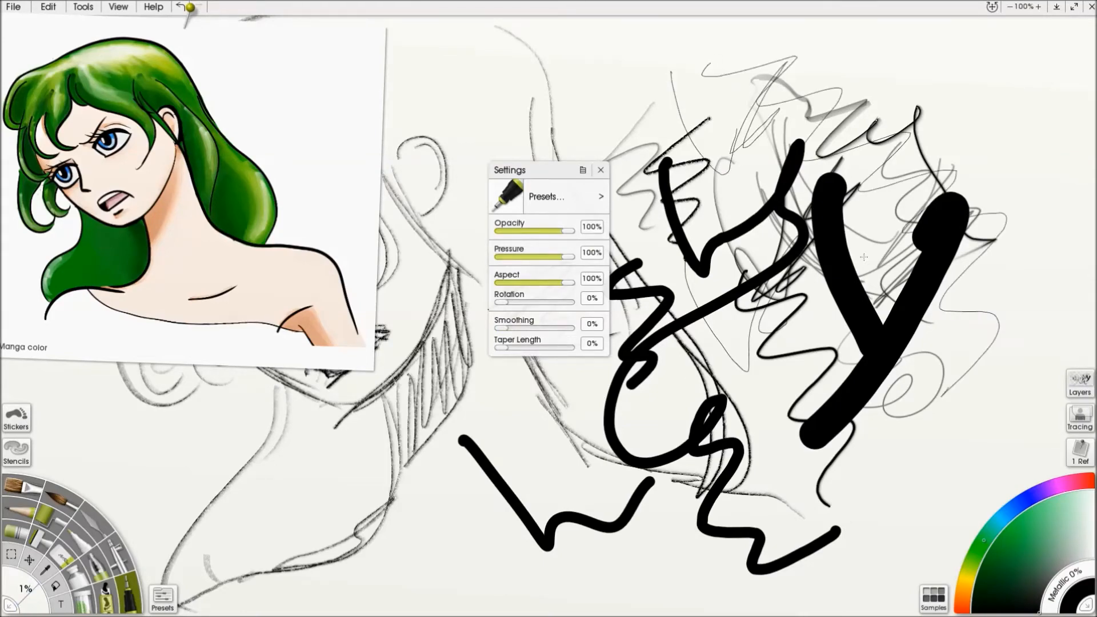
Compare thin 1% and thick 19% ink strokes up close on the scribbled area.
scroll(864, 258, "up", 10)
mouse_move(765, 226)
left_mouse_down()
mouse_move(849, 306)
mouse_move(811, 433)
left_mouse_up()
left_click_drag(782, 399, 834, 399, "shift")
mouse_move(733, 259)
left_mouse_down()
mouse_move(962, 206)
mouse_move(979, 182)
left_mouse_up()
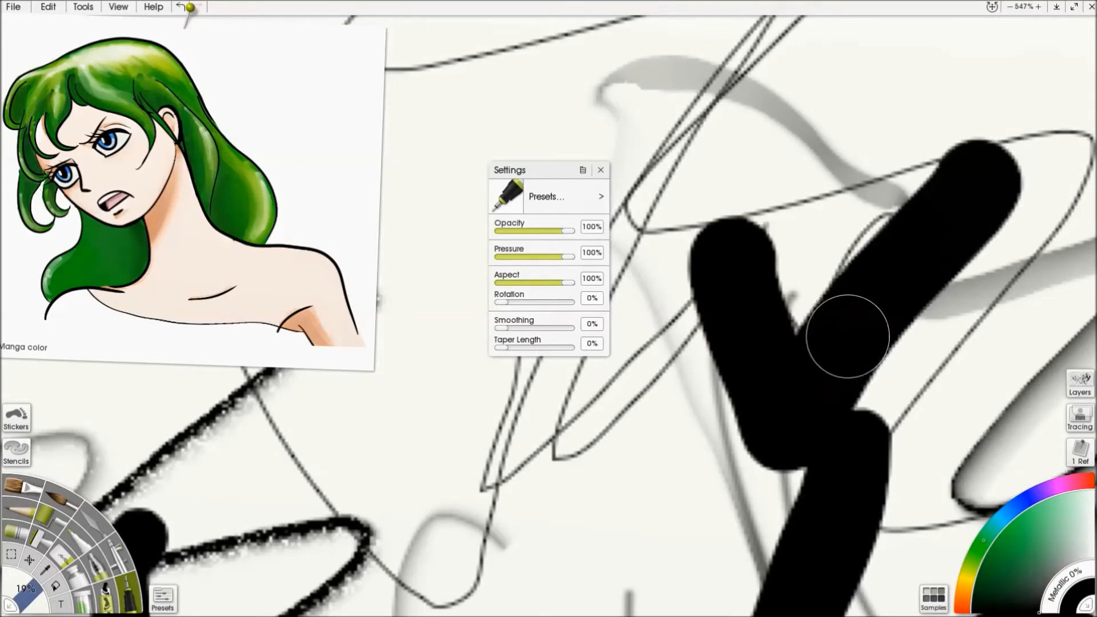
left_click_drag(848, 336, 818, 335, "shift")
left_click_drag(807, 176, 872, 244)
scroll(725, 308, "down", 8)
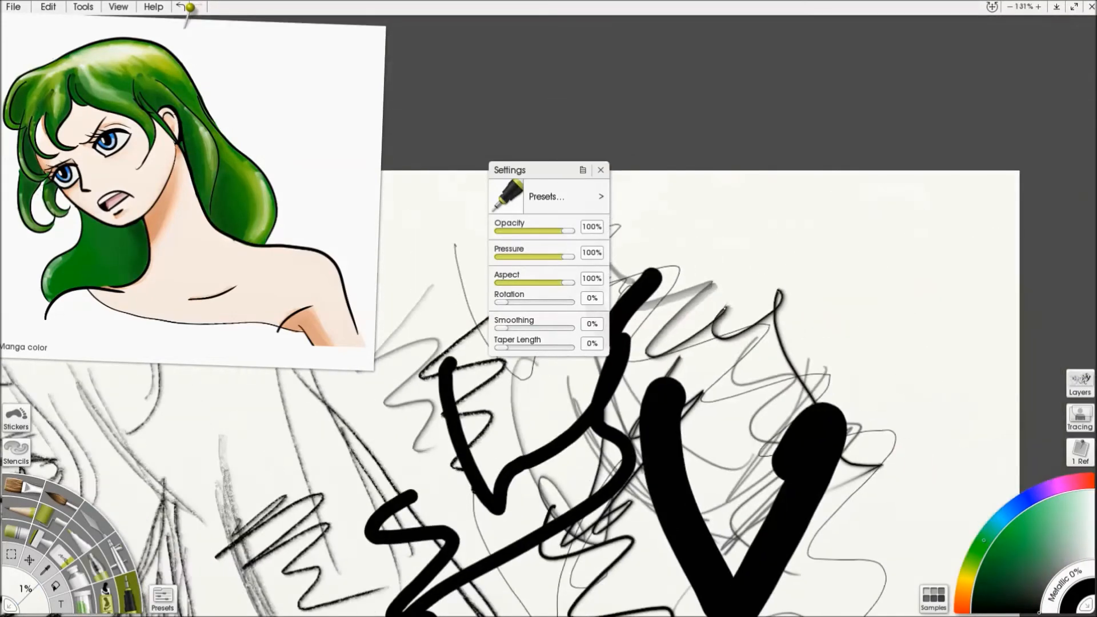
Switch to the Felt Pen and draw one test stroke, then another with the canvas roughness set to 20%.
left_click(80, 535)
mouse_move(719, 198)
left_mouse_down()
mouse_move(854, 352)
mouse_move(842, 378)
mouse_move(880, 312)
left_mouse_up()
key("ctrl+k")
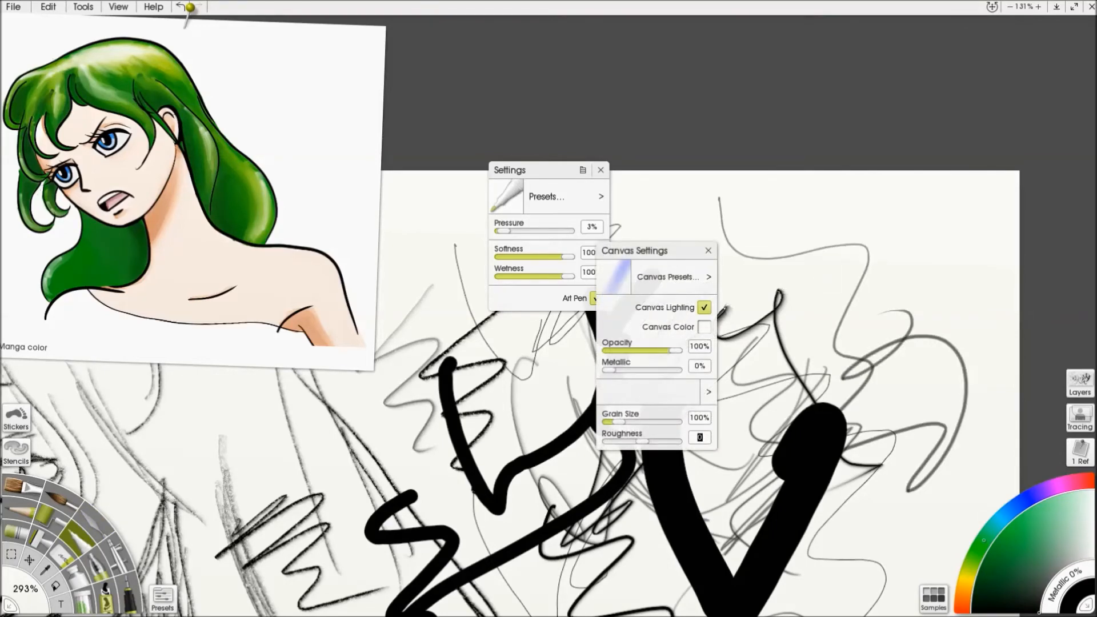
key("Return")
mouse_move(930, 196)
left_mouse_down()
mouse_move(891, 371)
mouse_move(887, 525)
left_mouse_up()
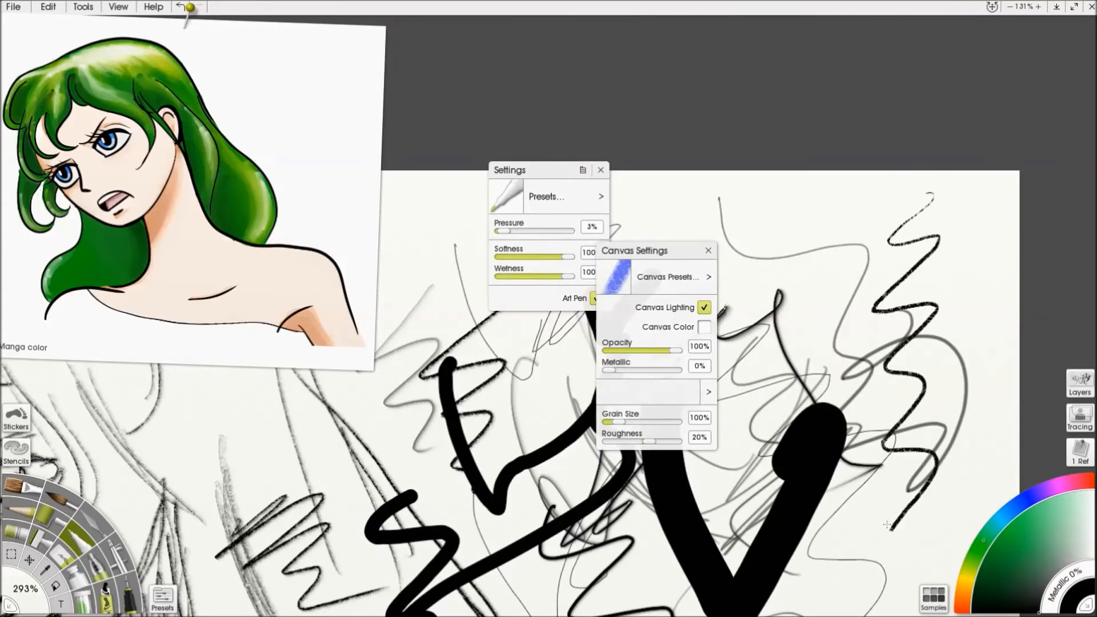
left_click(601, 169)
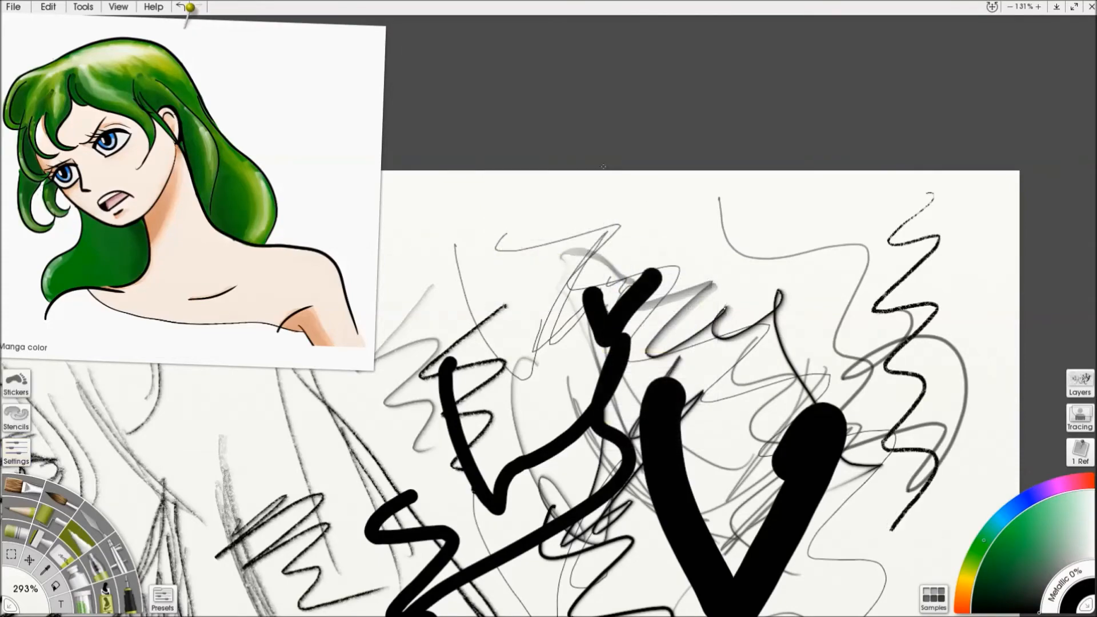
Move the reference image back beside the sketched face and refine the eyelids and irises of both eyes.
key("ctrl+0")
left_click_drag(190, 7, 844, 30)
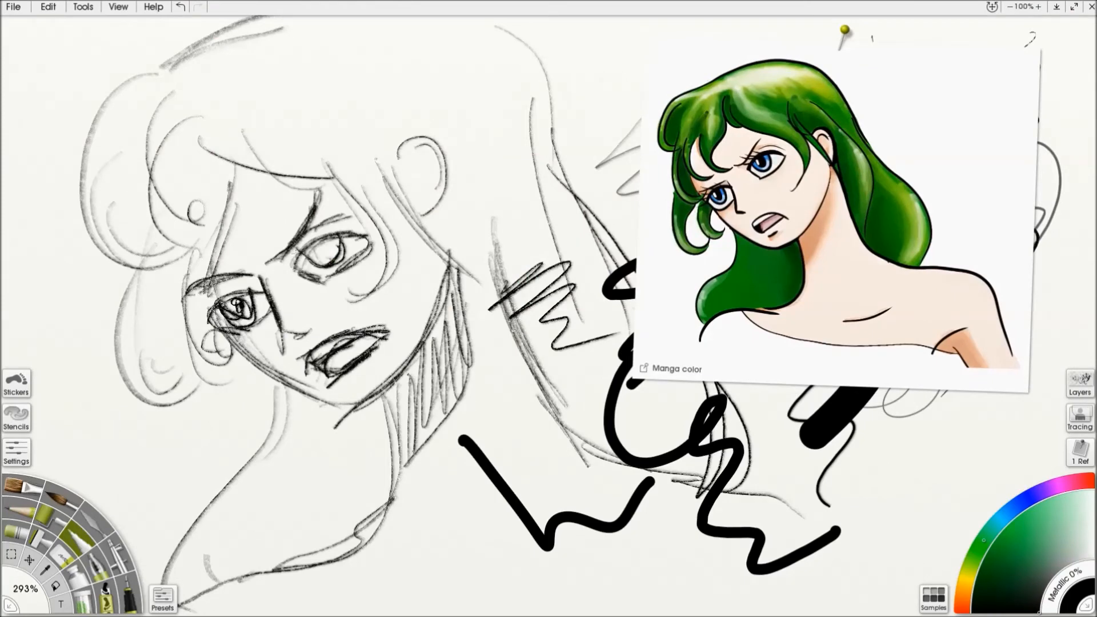
mouse_move(291, 261)
left_mouse_down()
mouse_move(361, 230)
mouse_move(313, 249)
mouse_move(328, 245)
left_mouse_up()
left_click_drag(209, 320, 276, 279)
mouse_move(227, 295)
left_mouse_down()
mouse_move(231, 318)
mouse_move(239, 304)
left_mouse_up()
left_click_drag(251, 268, 270, 323)
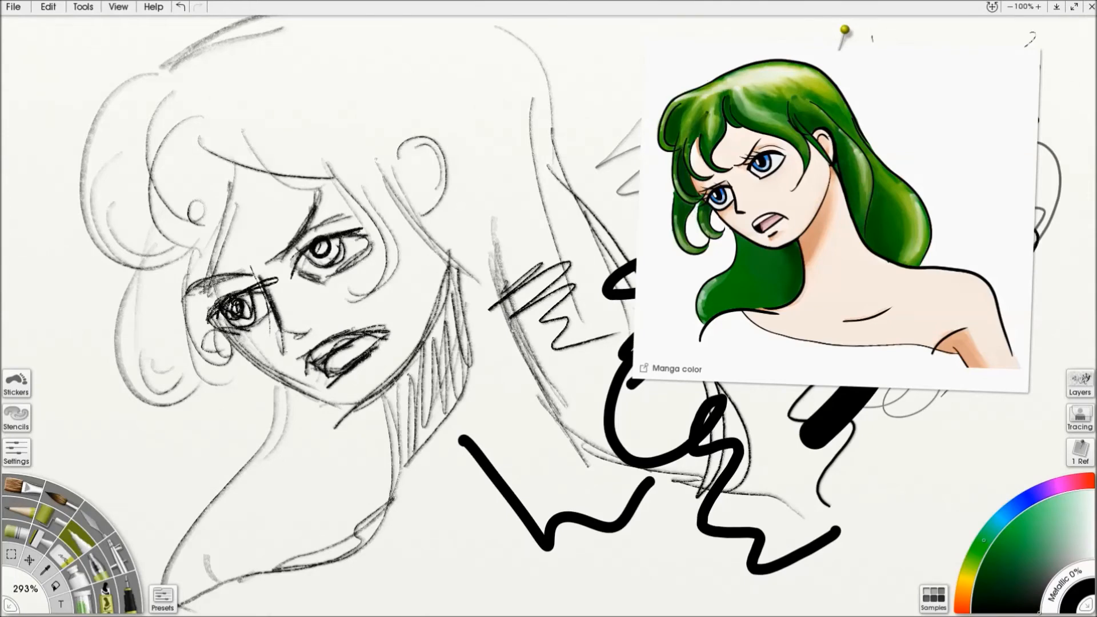
Add a new layer above the sketch and reduce the opacity of Layer 2.
left_click_drag(837, 217, 709, 254)
left_click(1079, 384)
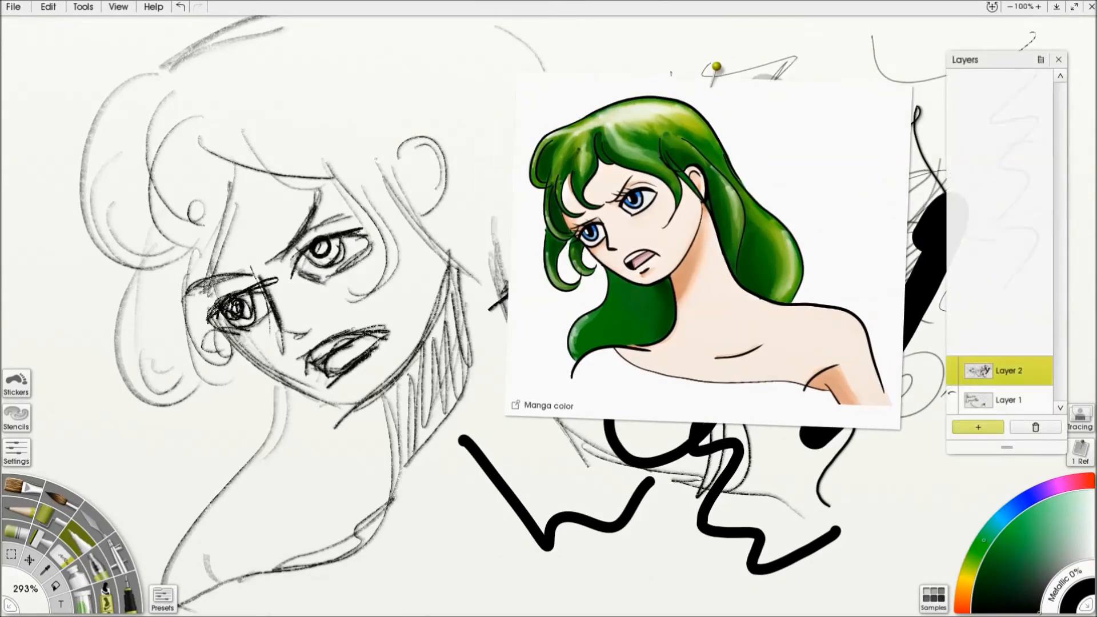
left_click(978, 428)
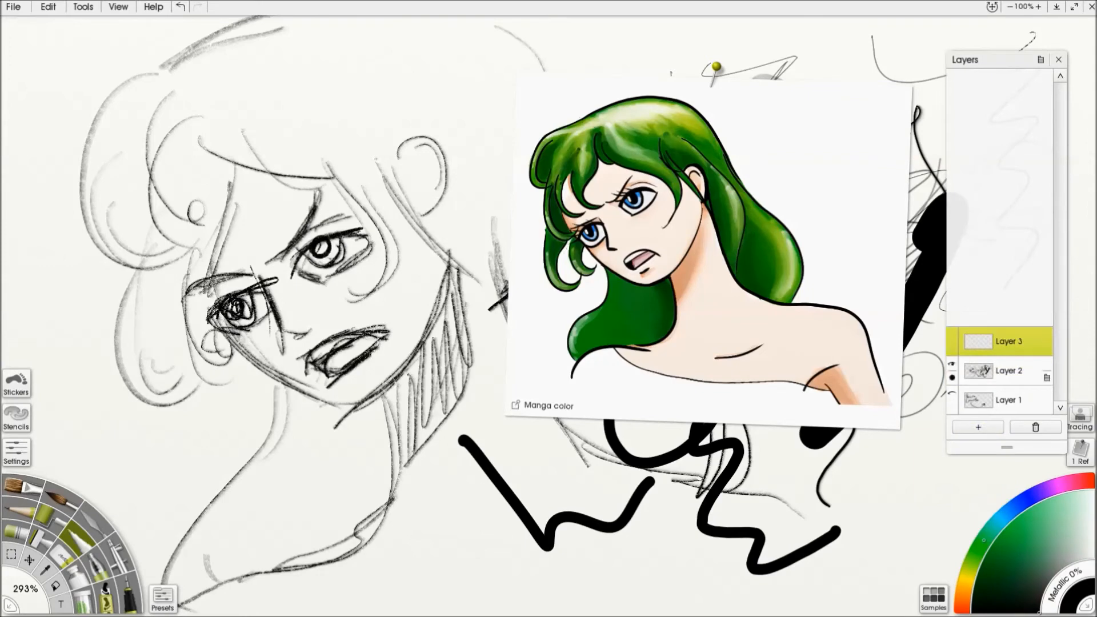
left_click_drag(952, 377, 951, 394)
left_click(1008, 371)
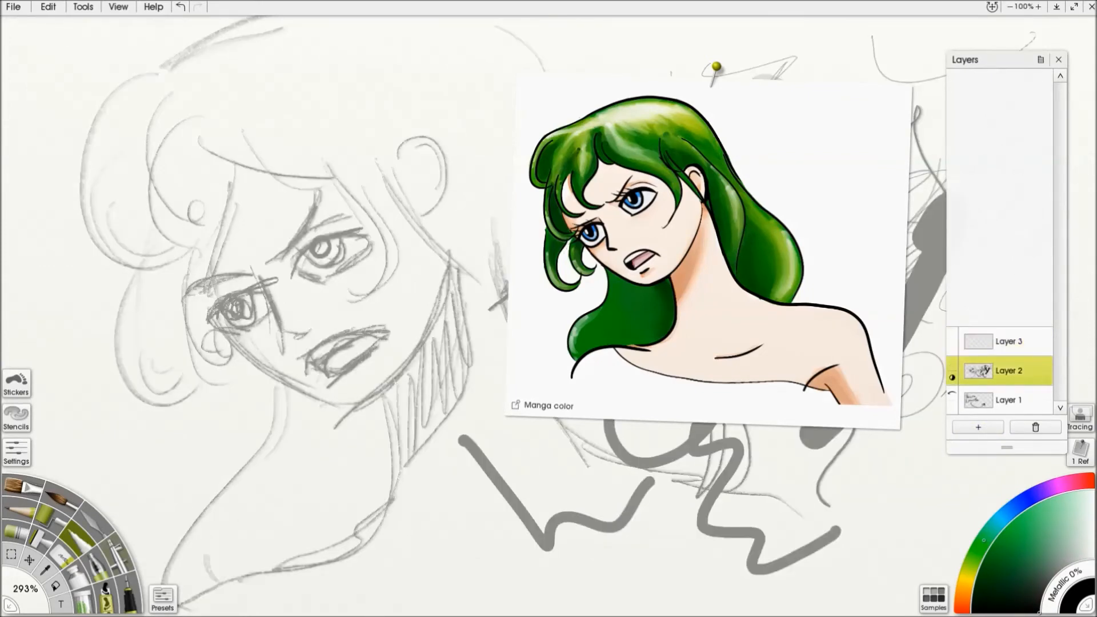
Trace the face and jaw outline over the faded sketch with the pencil, selecting Layer 3 for the line art.
left_click(20, 510)
mouse_move(249, 353)
left_mouse_down()
mouse_move(350, 402)
mouse_move(225, 322)
mouse_move(360, 410)
mouse_move(425, 333)
mouse_move(441, 274)
left_mouse_up()
left_click(1008, 341)
left_click_drag(398, 380, 440, 228)
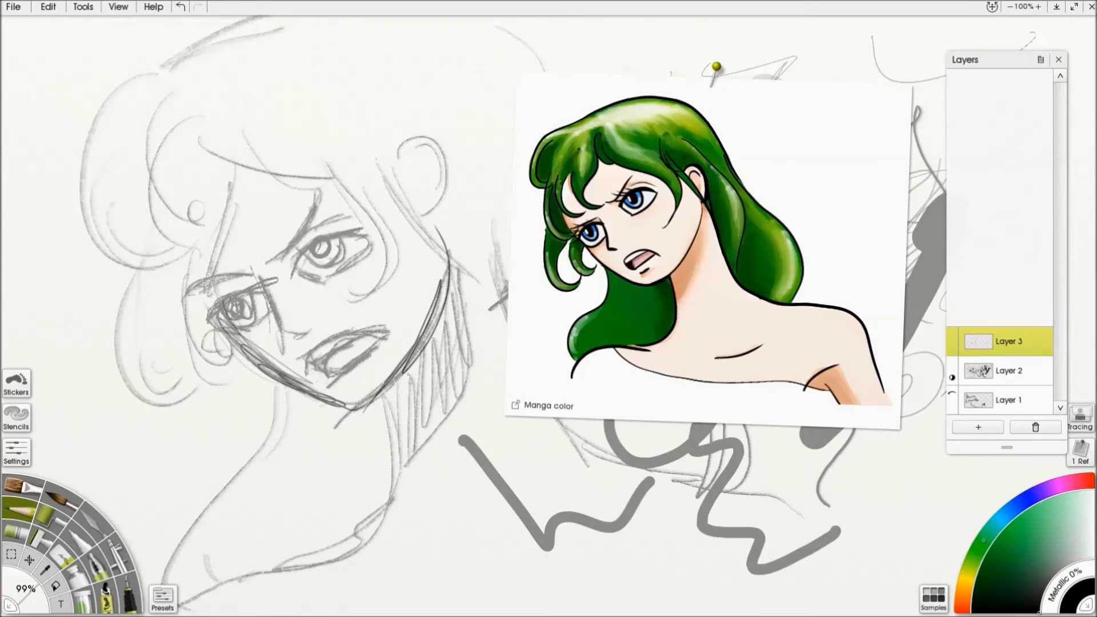
Open the recent painting Manga color.ptg and show only its Layer 1 sketch at full opacity.
left_click(13, 6)
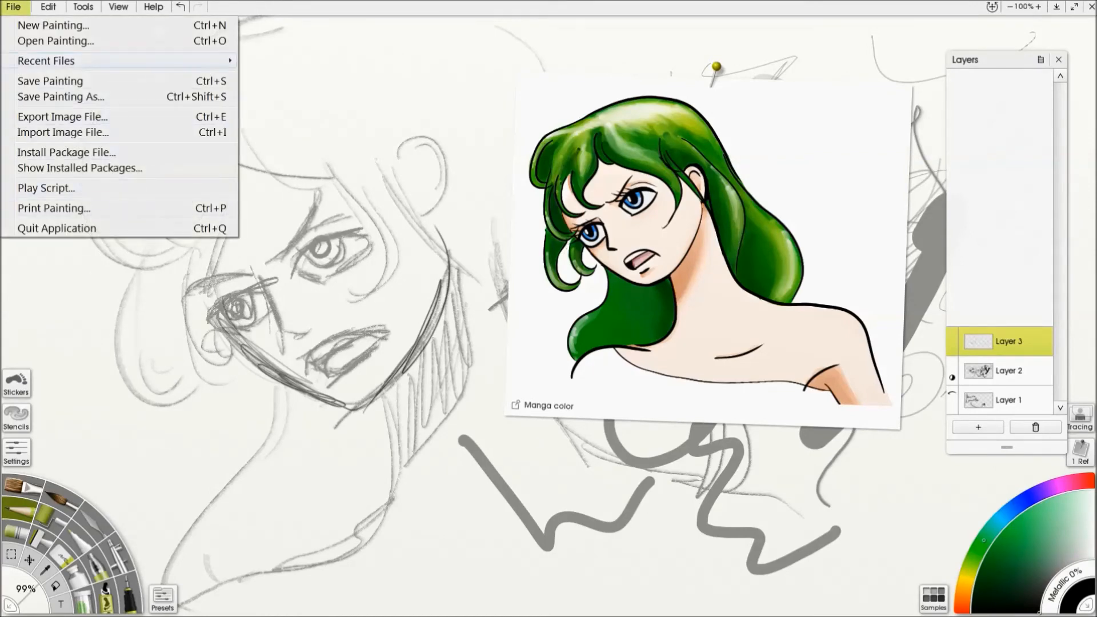
mouse_move(123, 61)
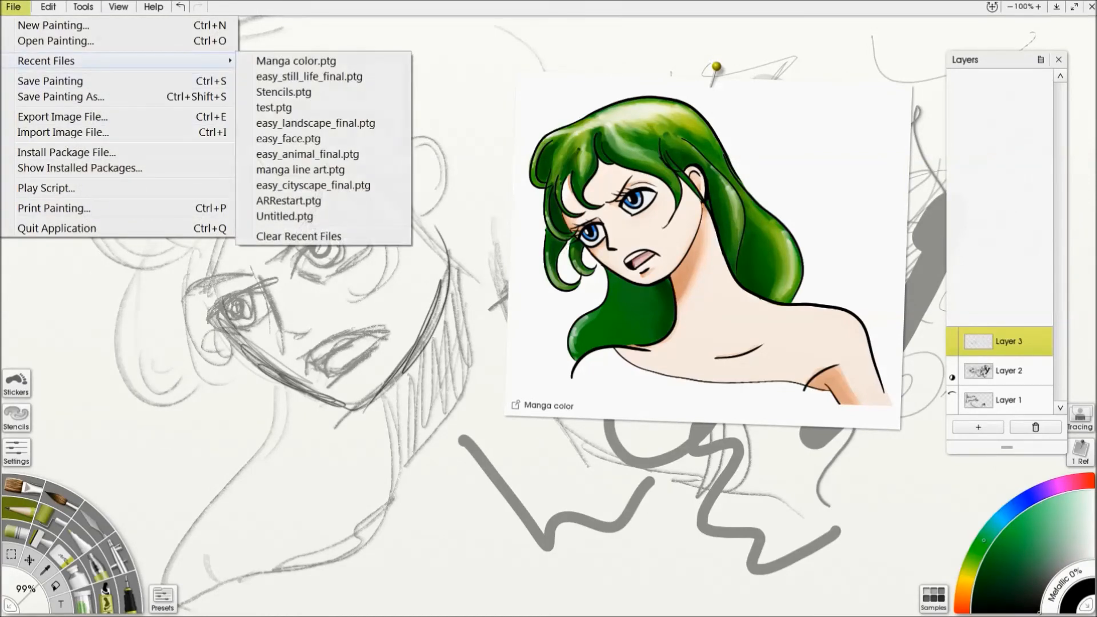
left_click(296, 60)
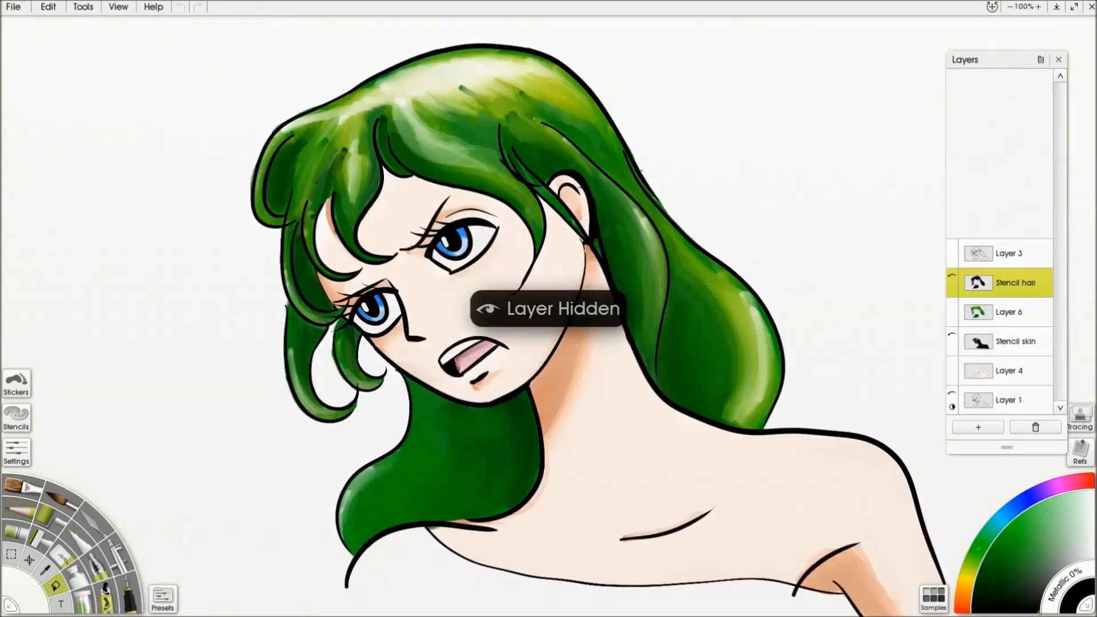
left_click(951, 394)
left_click(952, 394, "shift")
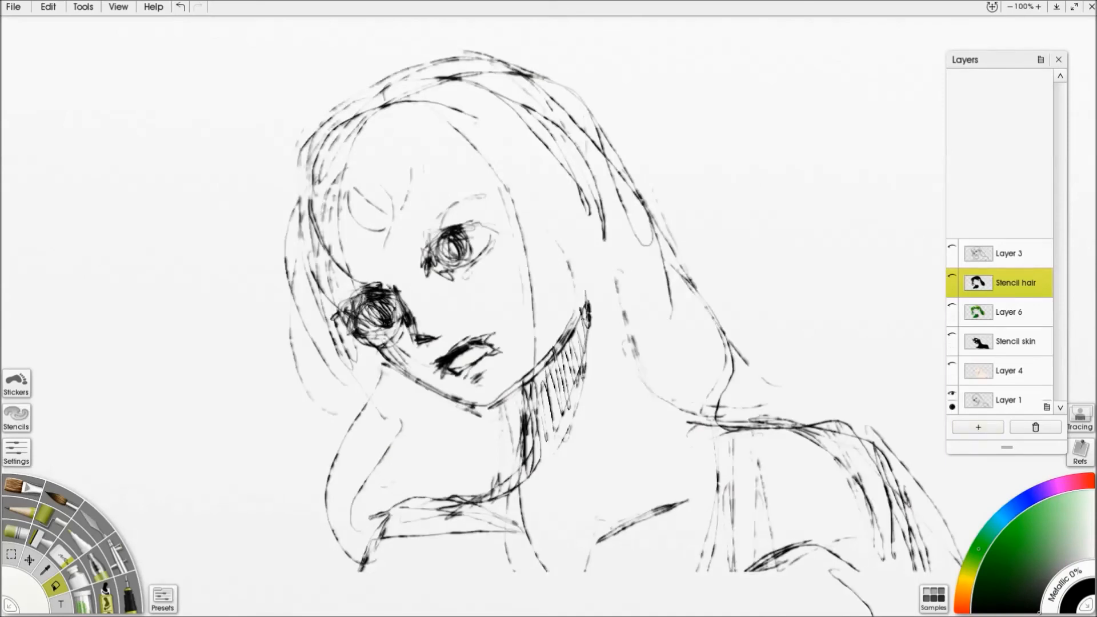
Handwrite "Alt option" beside the sketch with the ink pen on Layer 1 and draw an arrow pointing at that layer's visibility control.
left_click(826, 345)
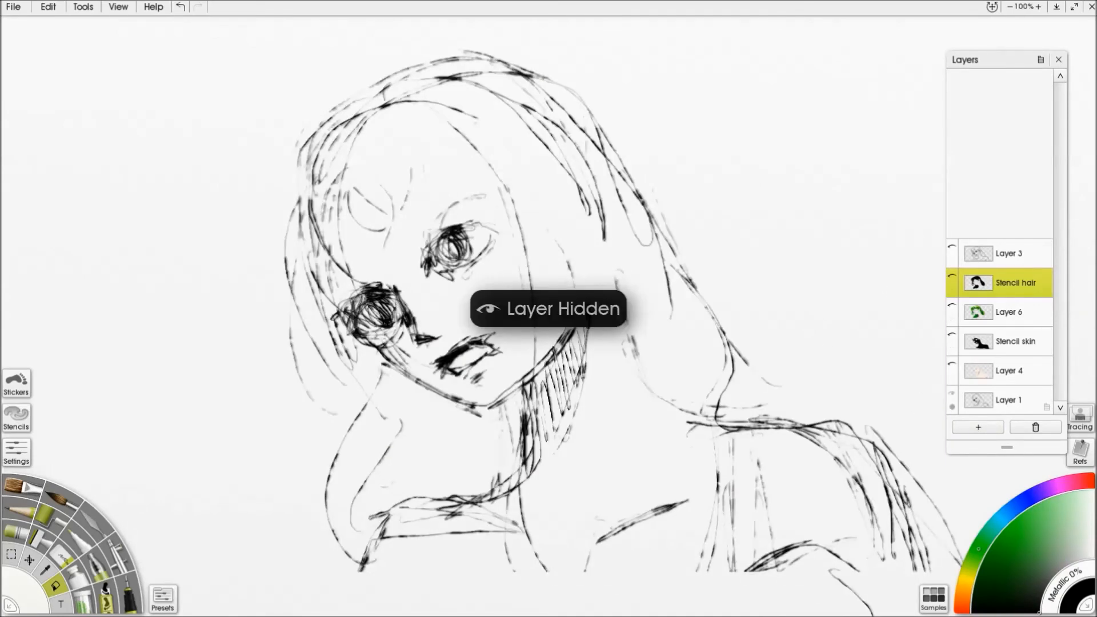
left_click(129, 594)
left_click(709, 163)
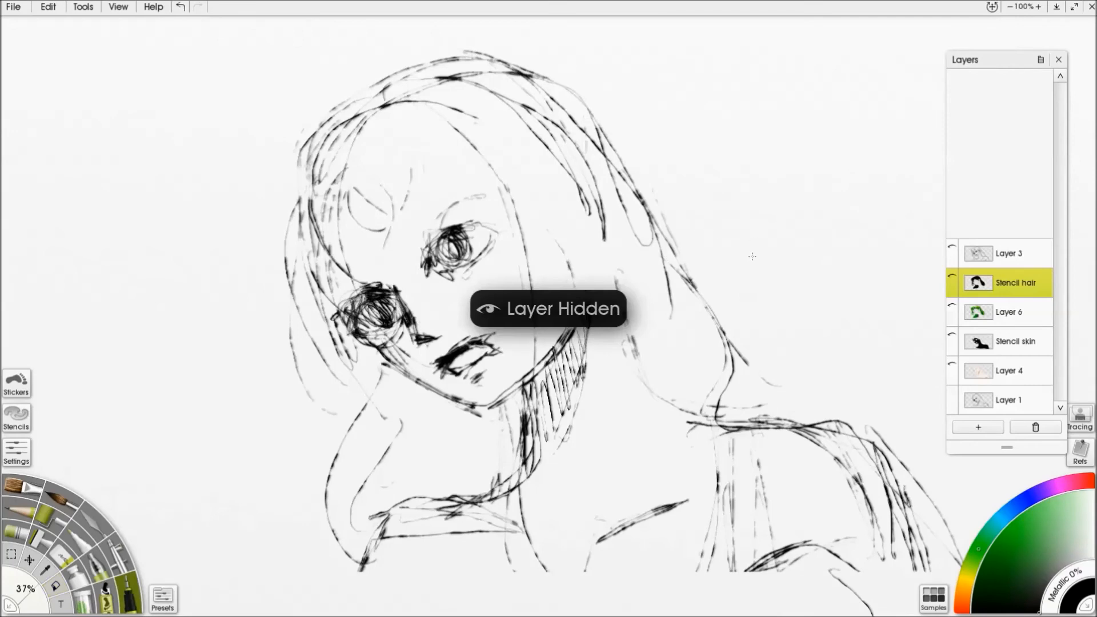
left_click(1047, 400)
left_click_drag(737, 278, 785, 280)
left_click_drag(726, 258, 775, 242)
left_click_drag(796, 206, 814, 276)
mouse_move(834, 194)
left_mouse_down()
mouse_move(854, 270)
mouse_move(870, 227)
left_mouse_up()
mouse_move(772, 298)
left_mouse_down()
mouse_move(768, 317)
mouse_move(871, 303)
left_mouse_up()
left_click_drag(883, 304, 909, 301)
mouse_move(833, 355)
left_mouse_down()
mouse_move(832, 368)
mouse_move(880, 406)
mouse_move(909, 408)
left_mouse_up()
left_click_drag(900, 394, 913, 423)
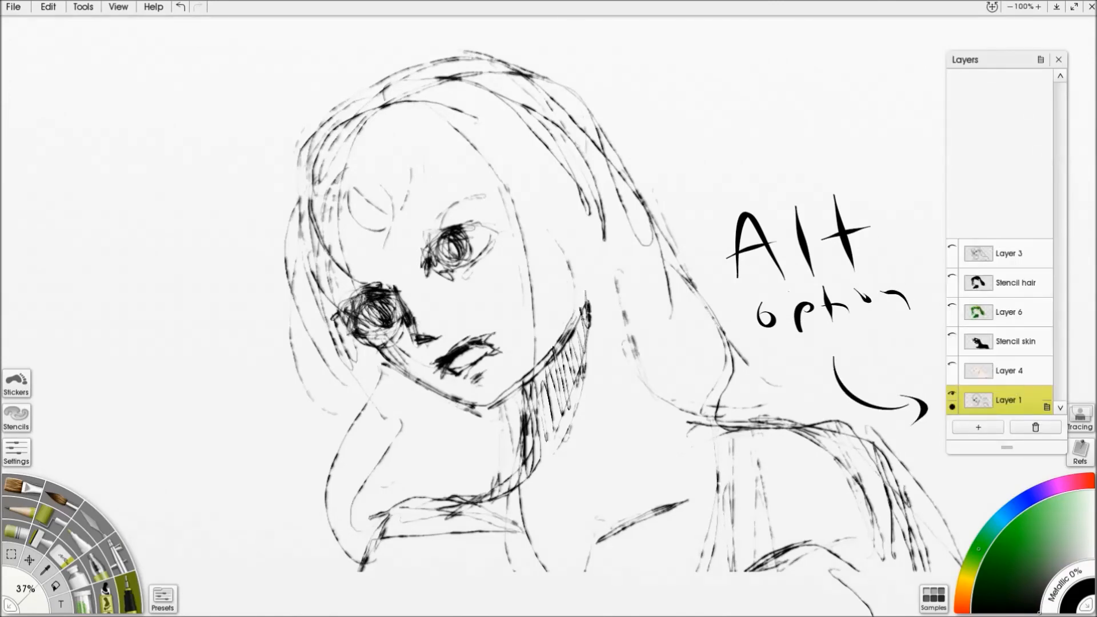
Toggle Layer 1's solo visibility twice and undo the handwritten "Alt option" note with its arrow.
left_click(952, 393, "alt")
left_click(952, 393, "alt")
key("ctrl+z")
key("ctrl+z")
key("ctrl+z")
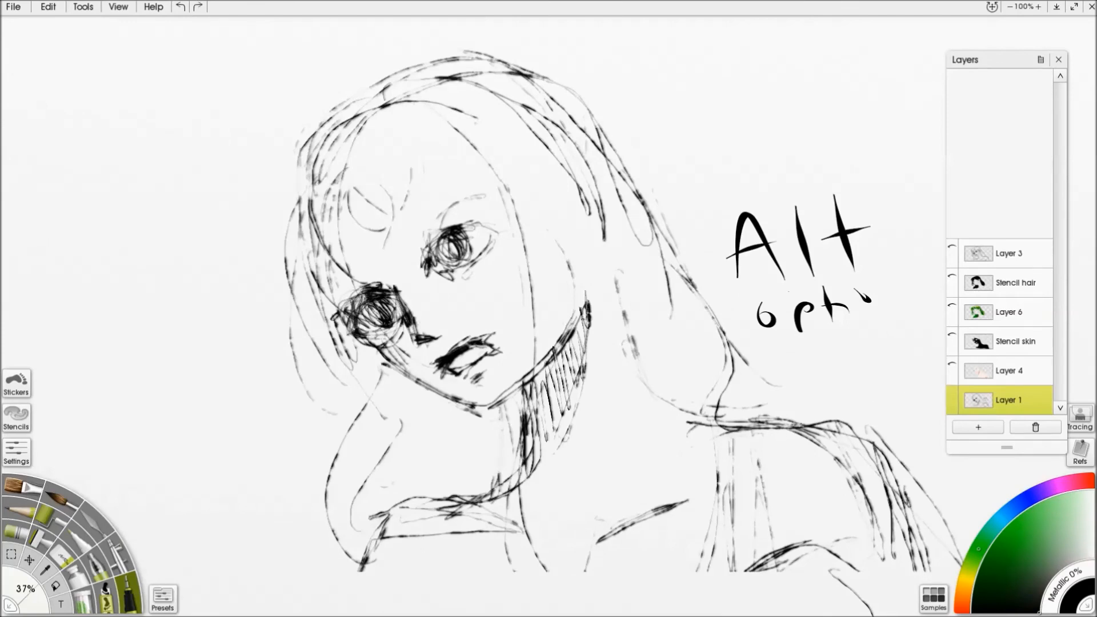
key("ctrl+z")
key("ctrl+z")
key("ctrl+z")
key("ctrl+z")
key("ctrl+z")
key("ctrl+z")
key("ctrl+z")
key("ctrl+z")
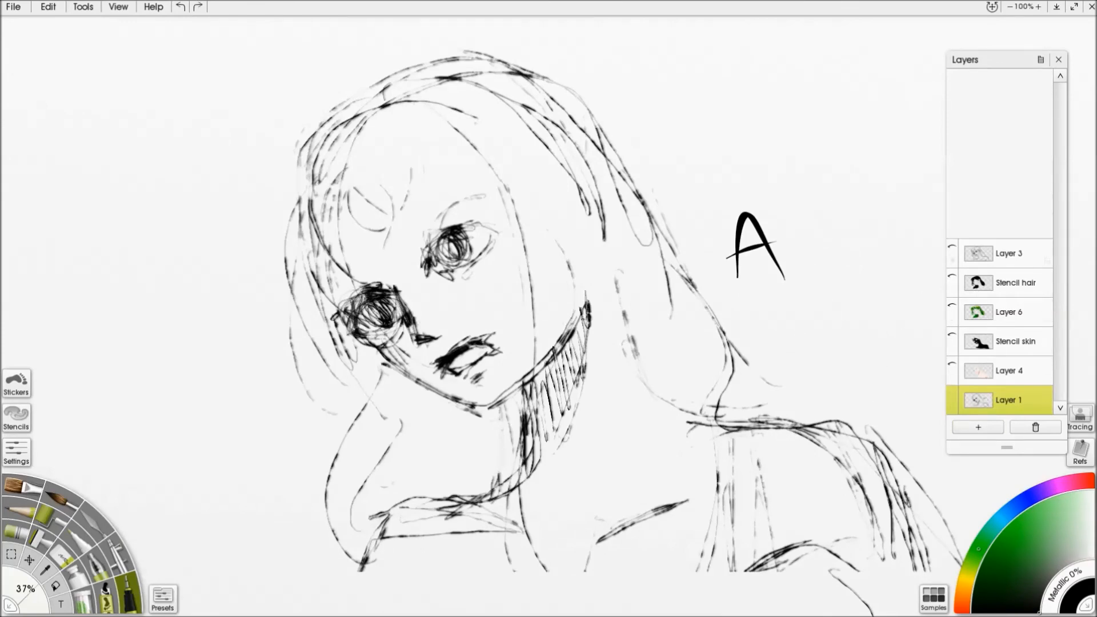
Shorten the layer list and load Manga color.png from the Green Hair Intro folder as a reference image.
left_click_drag(1006, 447, 1007, 281)
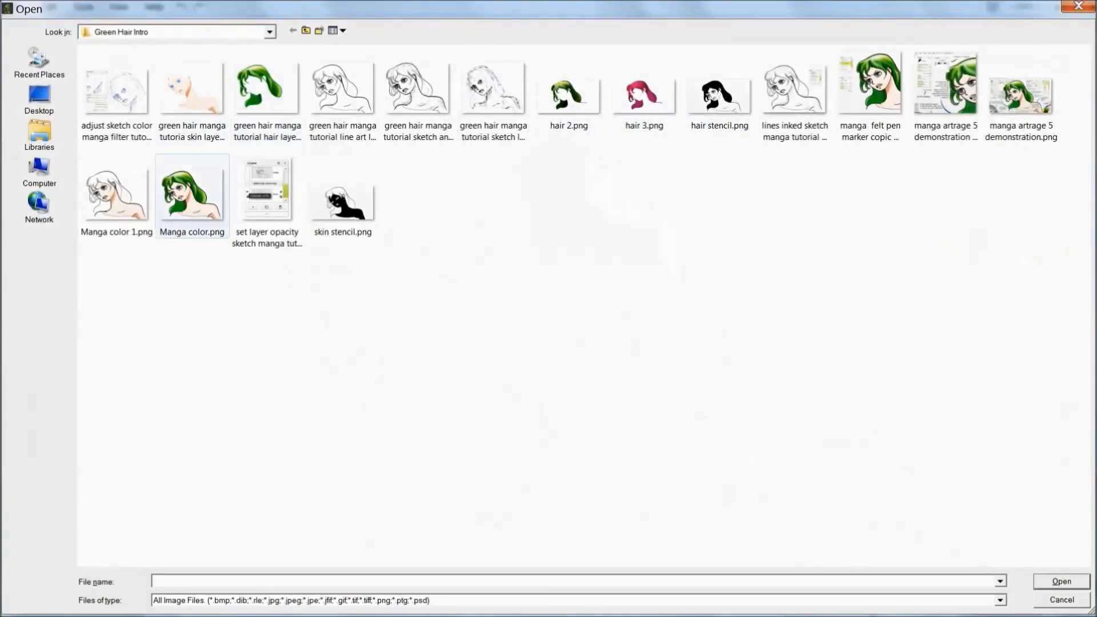
double_click(192, 195)
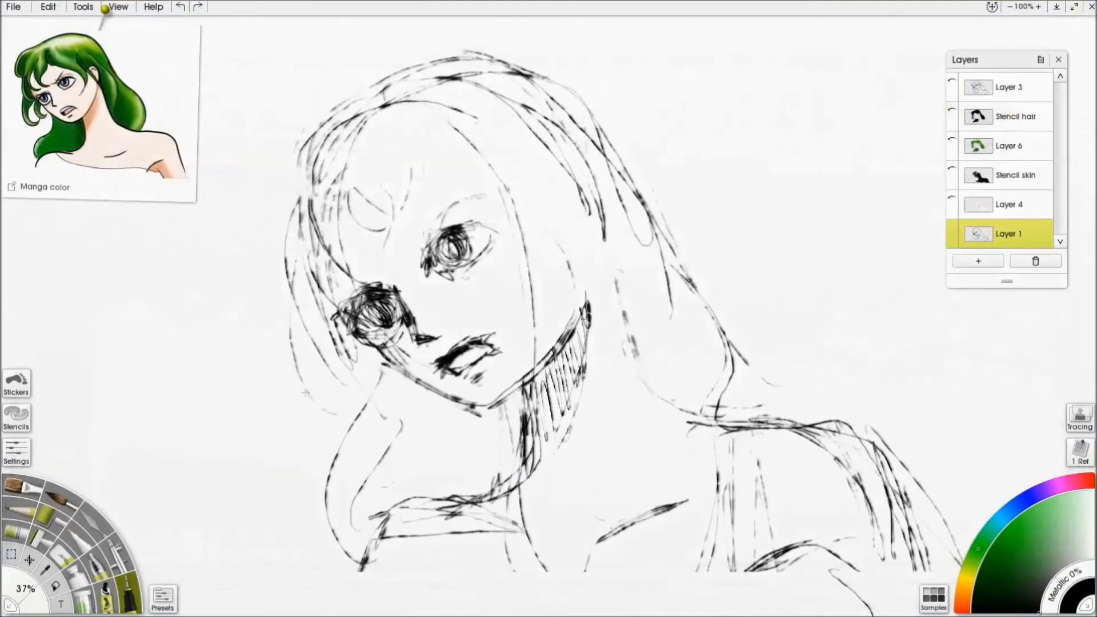